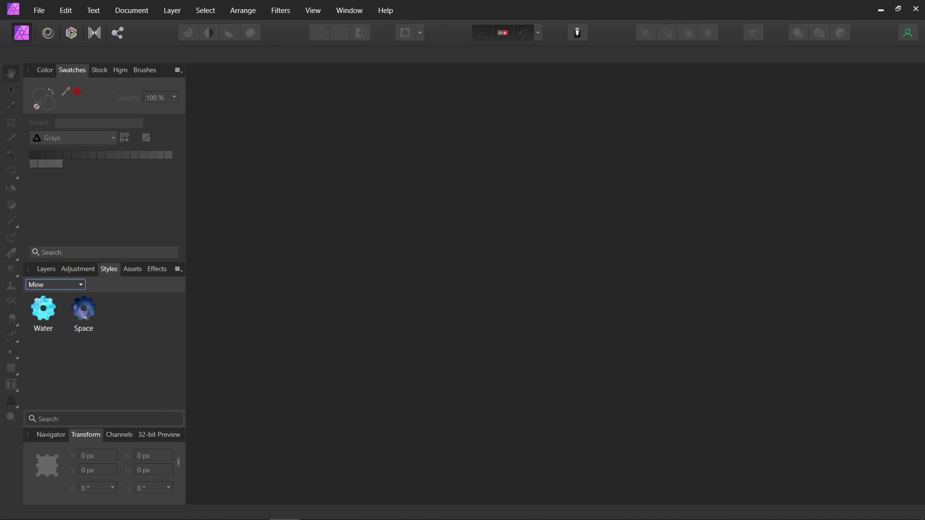
- Look through the view options and close them without changing anything
click(311, 10)
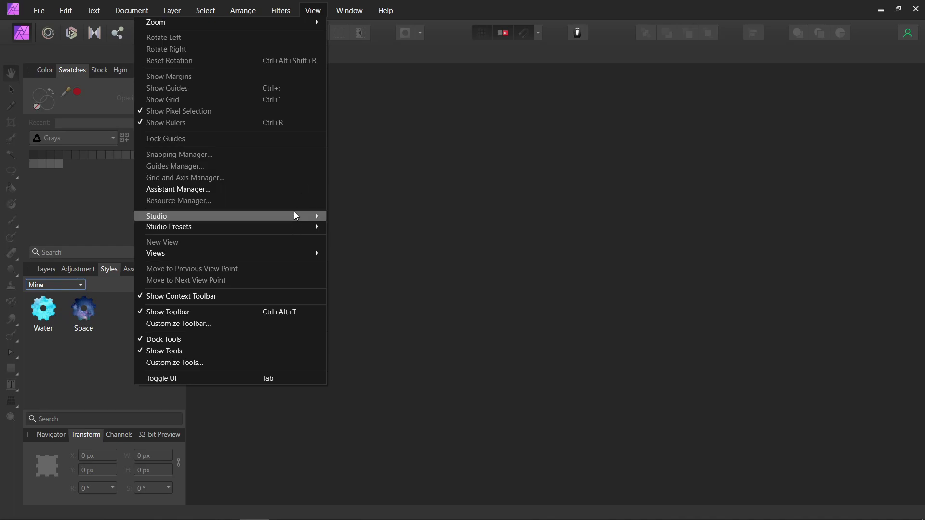
mouse_move(296, 217)
click(261, 435)
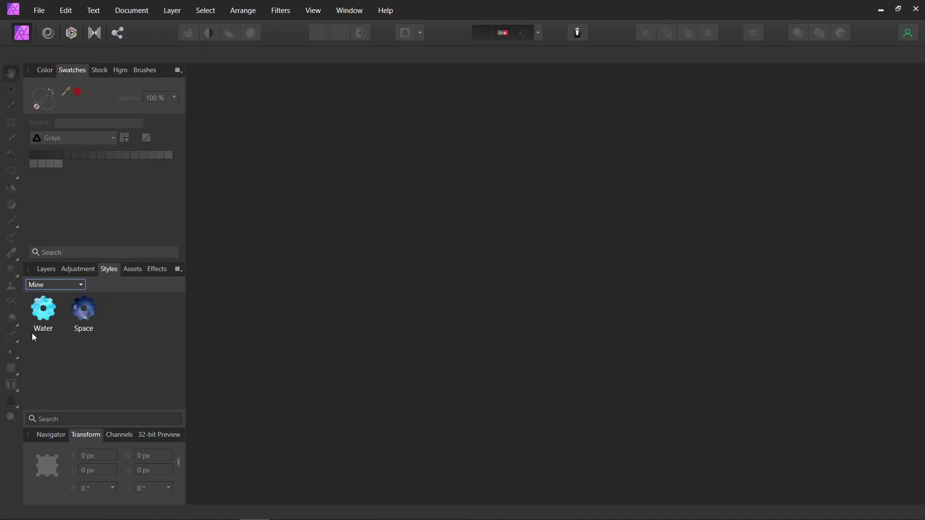
- Switch the Styles panel to the Default category and scroll down to Strange 2
click(80, 284)
click(73, 297)
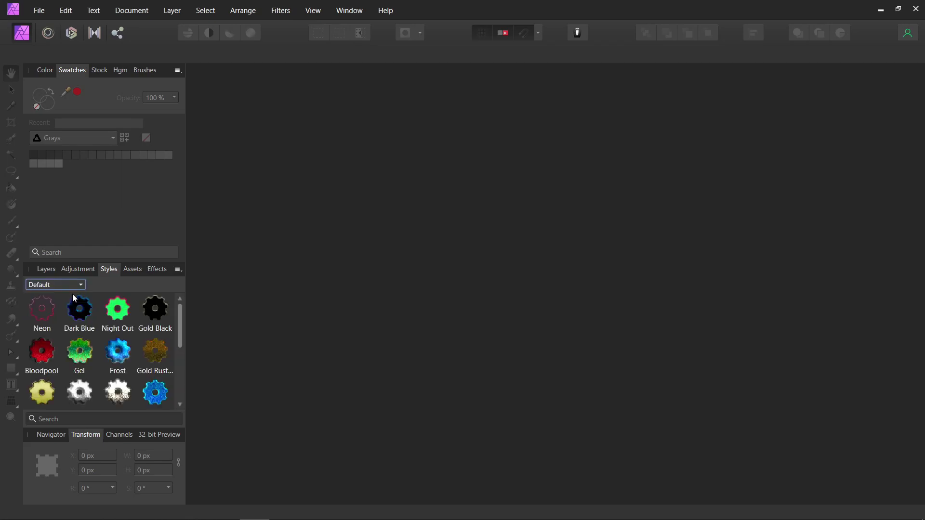
mouse_move(183, 328)
mouse_down()
mouse_move(182, 403)
mouse_move(187, 326)
mouse_up()
drag(179, 313, 164, 397)
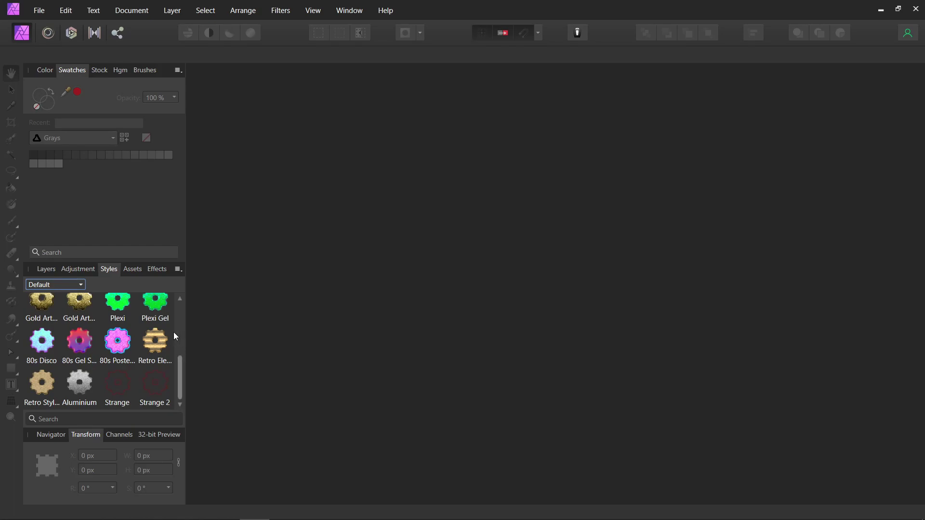
- Create an empty style category, rename it Hello, and return to the Mine category
click(177, 269)
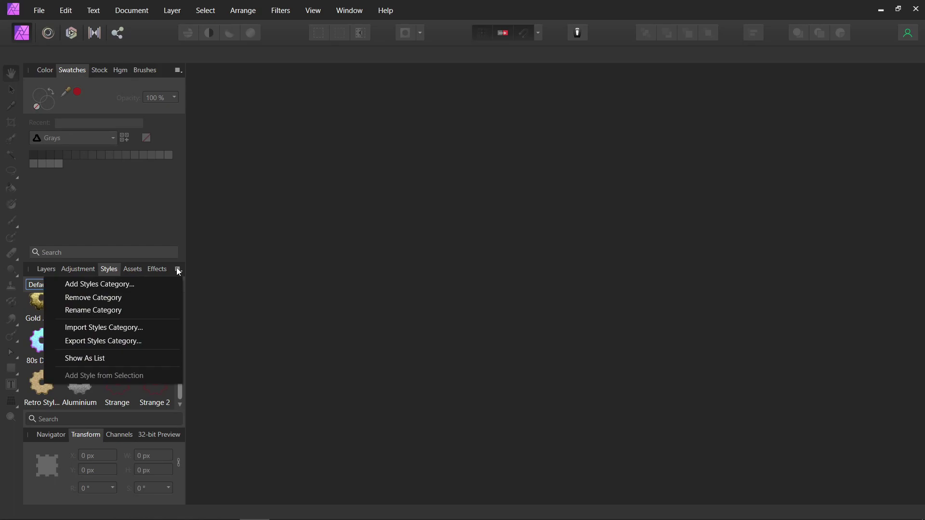
click(152, 283)
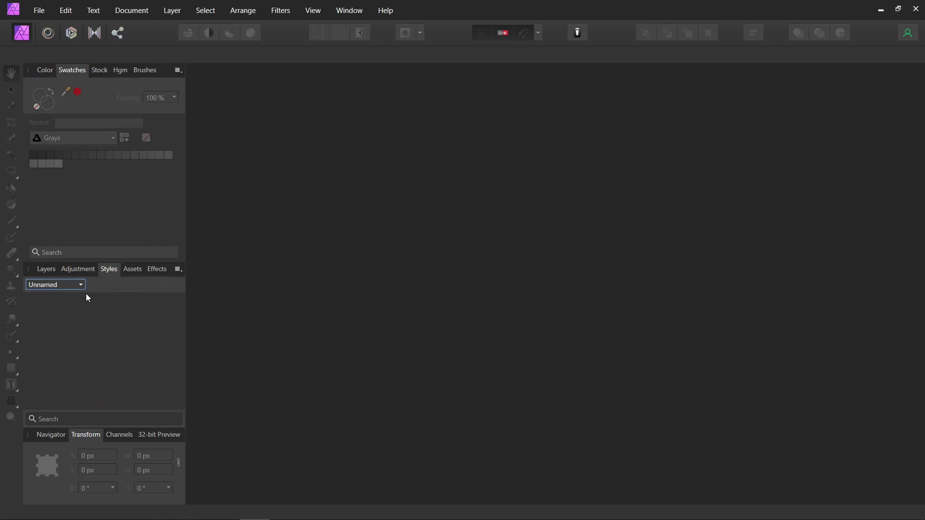
click(178, 270)
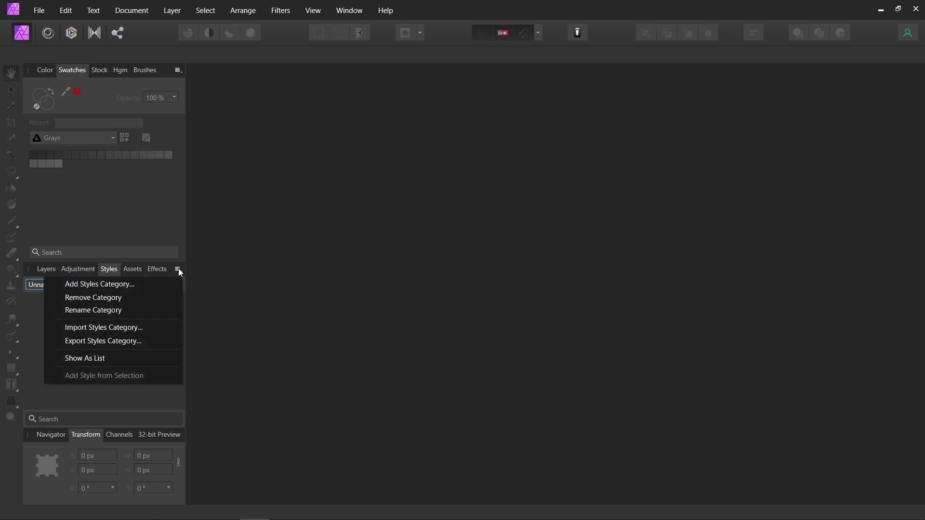
click(160, 312)
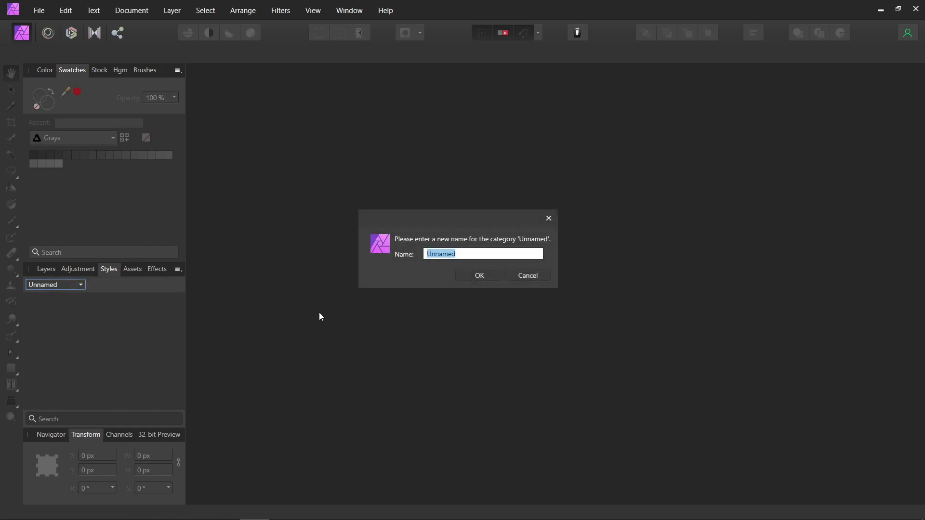
text(Hello)
key(Return)
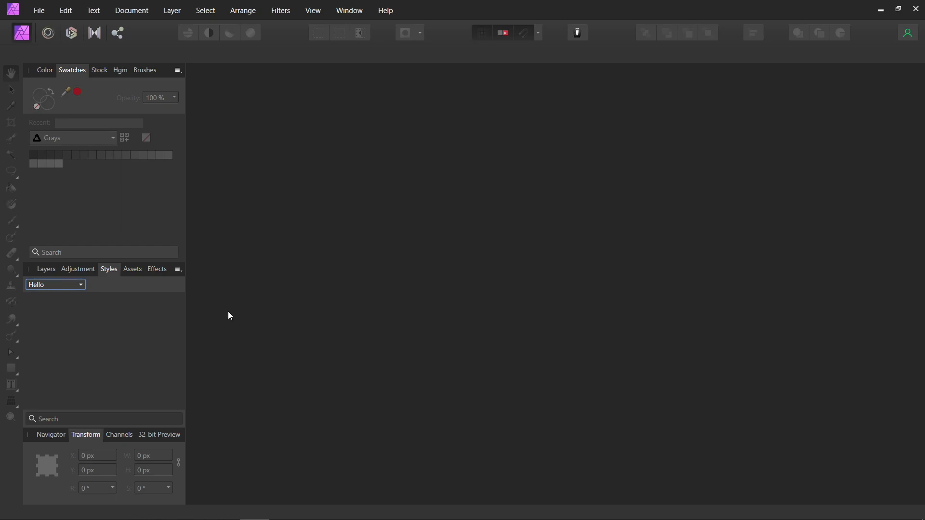
click(82, 285)
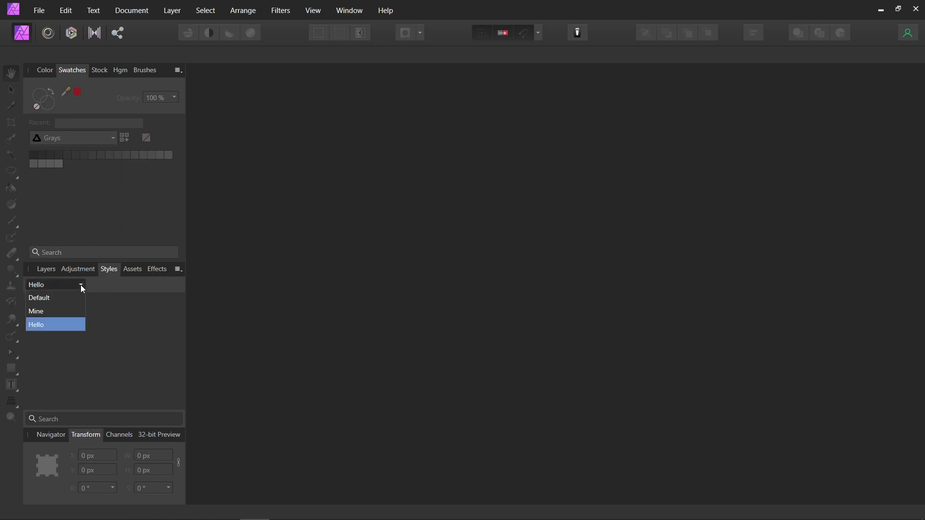
click(70, 308)
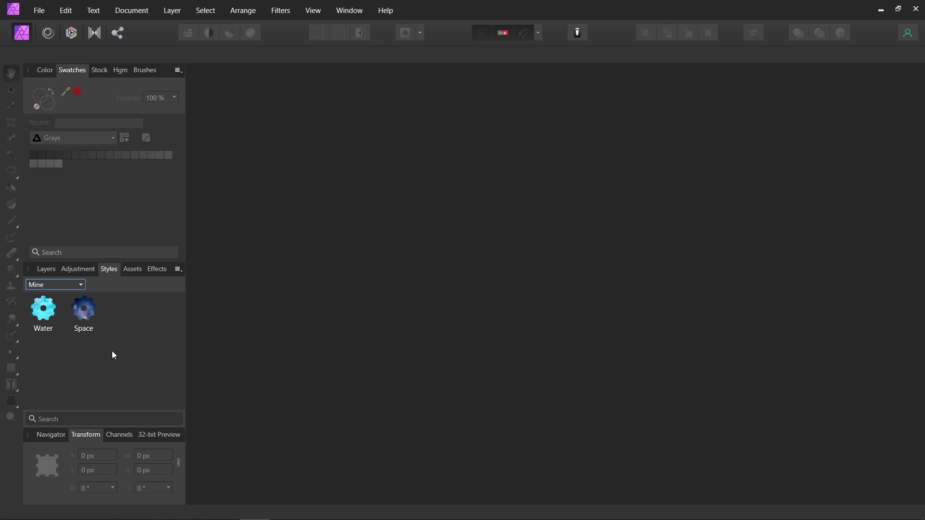
- Create a new 1920 × 1200 px document from the Web tab's WUXGA preset
click(46, 11)
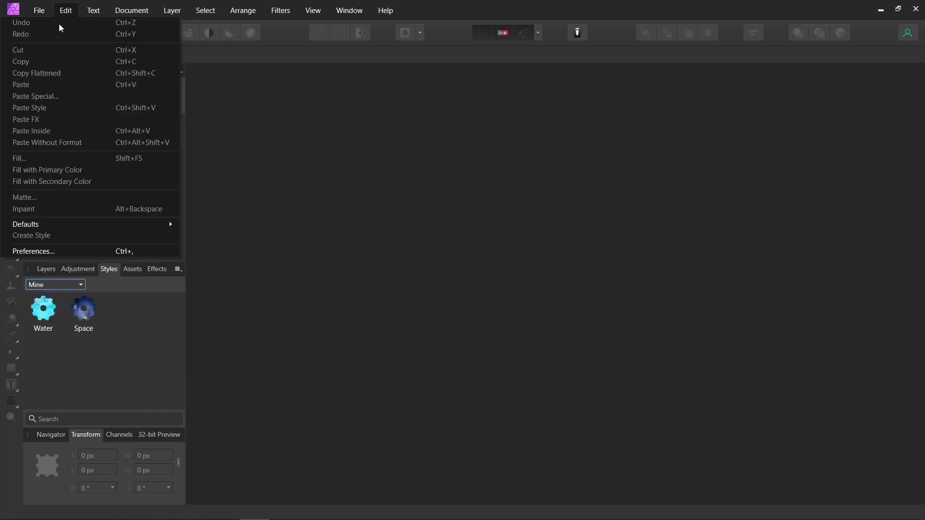
click(47, 37)
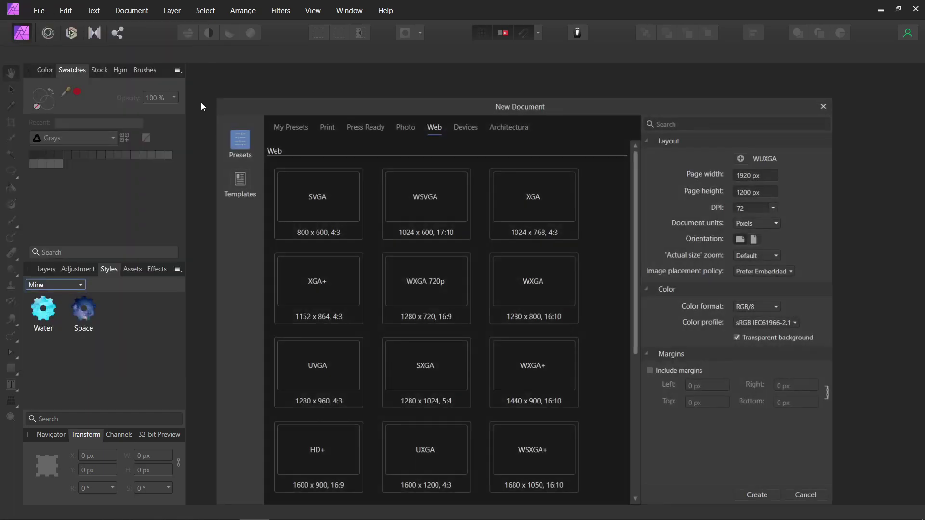
scroll(513, 289, down, 2)
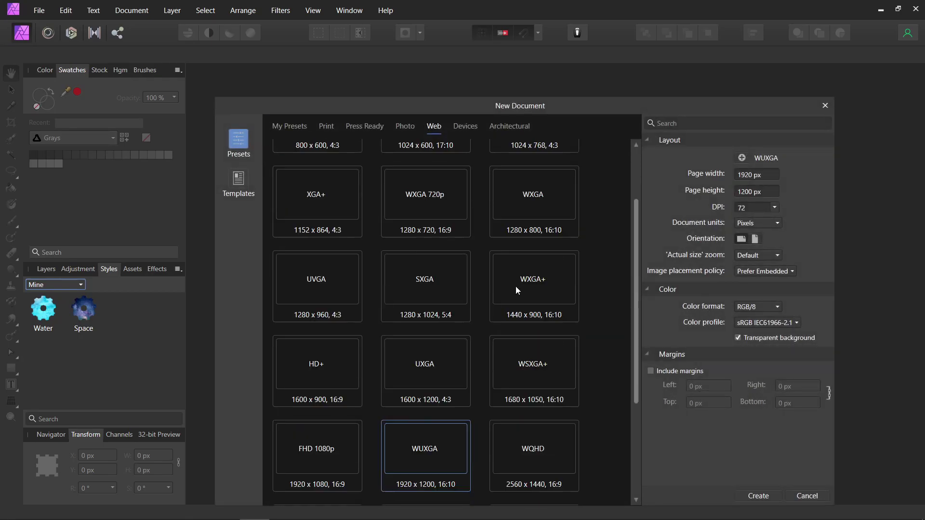
double_click(439, 434)
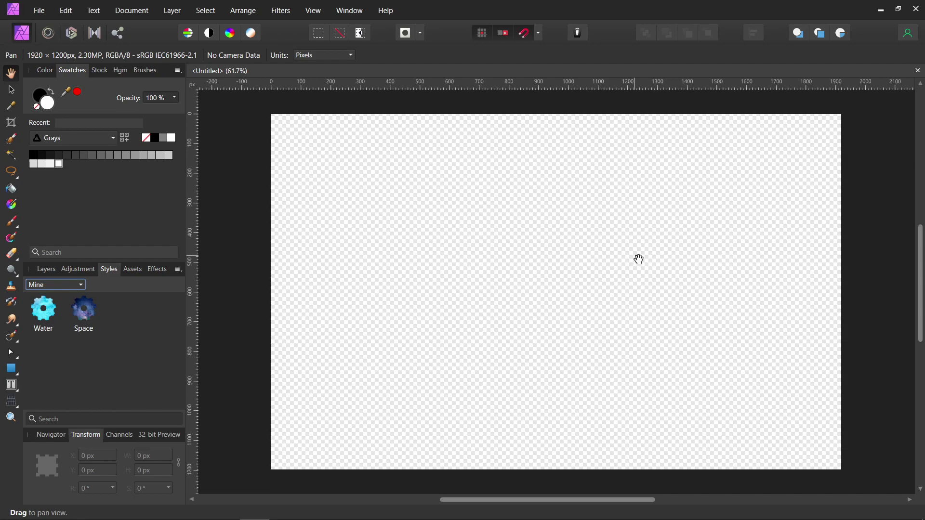
- Place wood-591631.jpg and drag it to span the full 1920 px canvas width
click(39, 10)
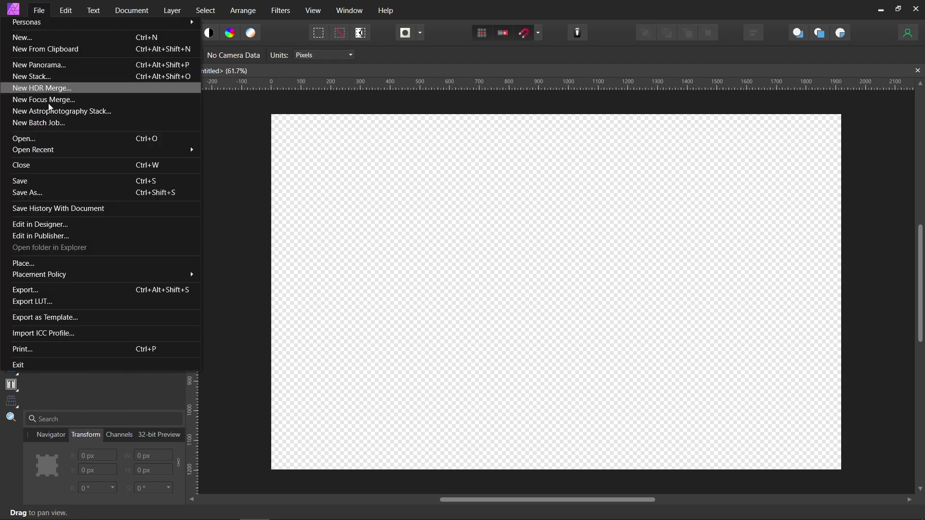
click(83, 262)
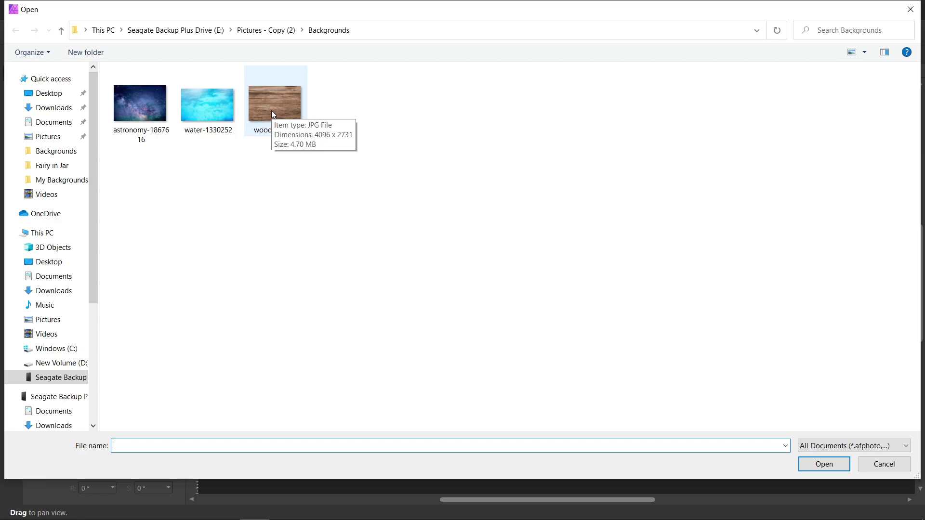
click(271, 112)
click(824, 465)
drag(268, 114, 870, 461)
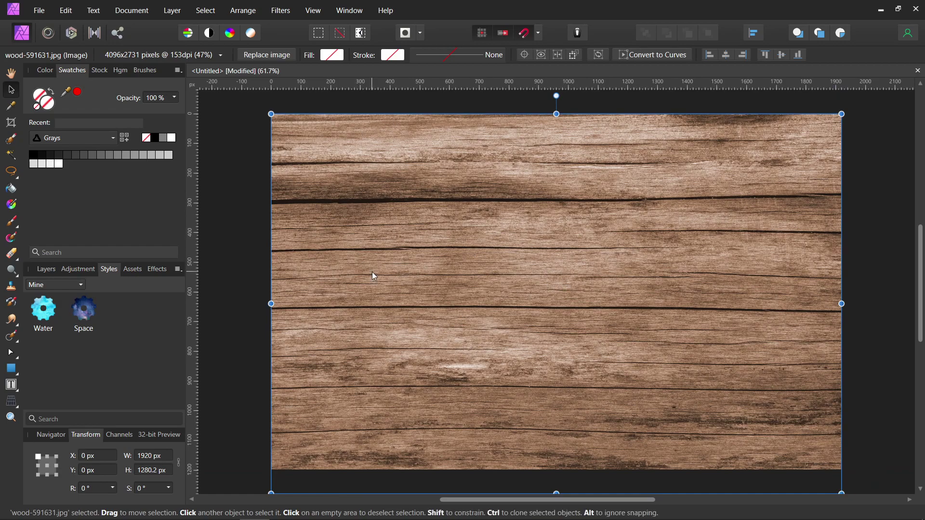
- Convert the placed wood image to curves with Layer > Convert to Curves
click(171, 13)
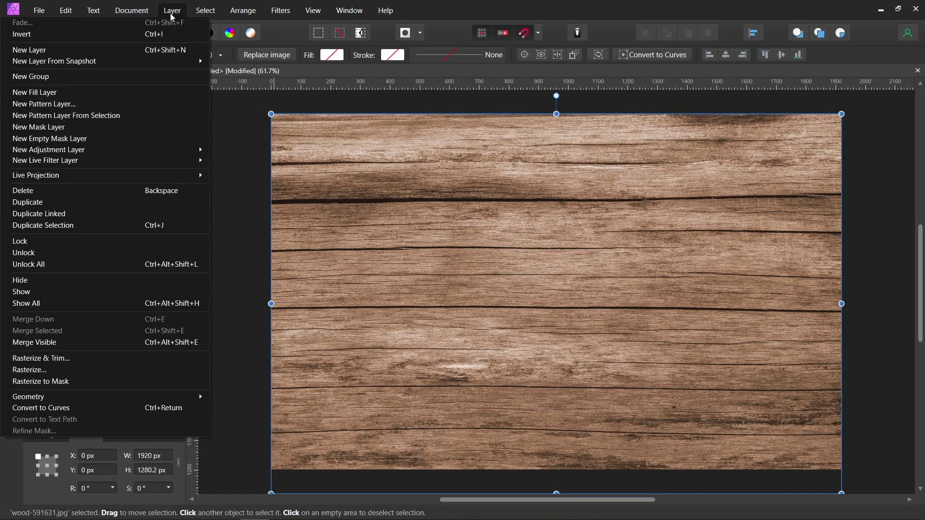
click(109, 408)
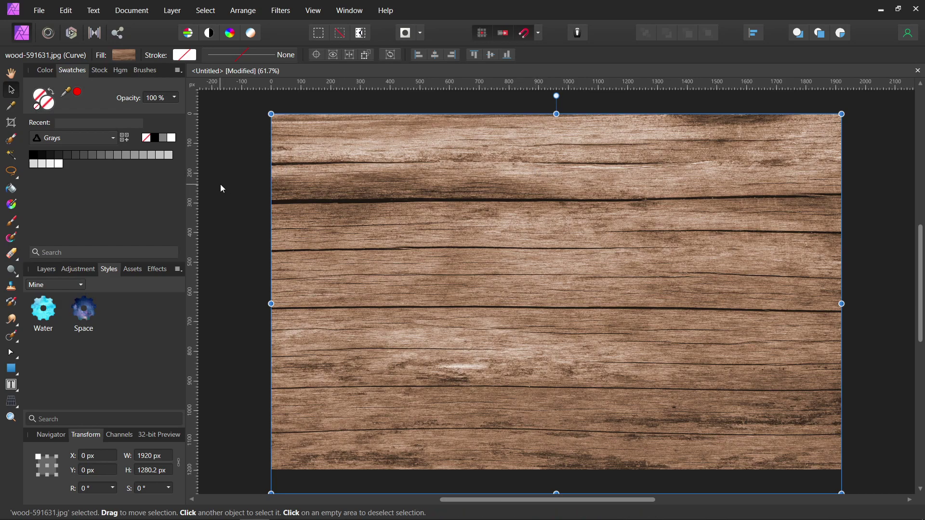
- Save the wood curve as a new Mine style and rename it from Style 3 to Wood
click(178, 270)
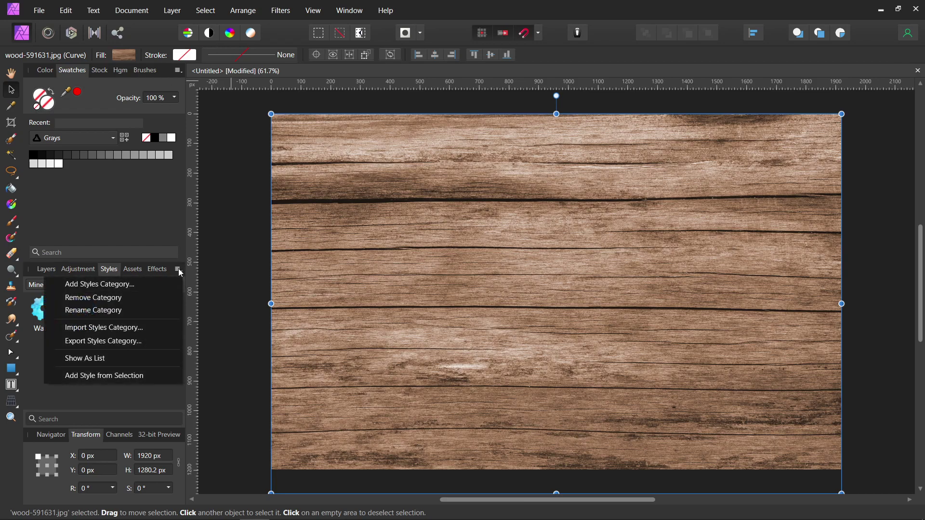
click(138, 377)
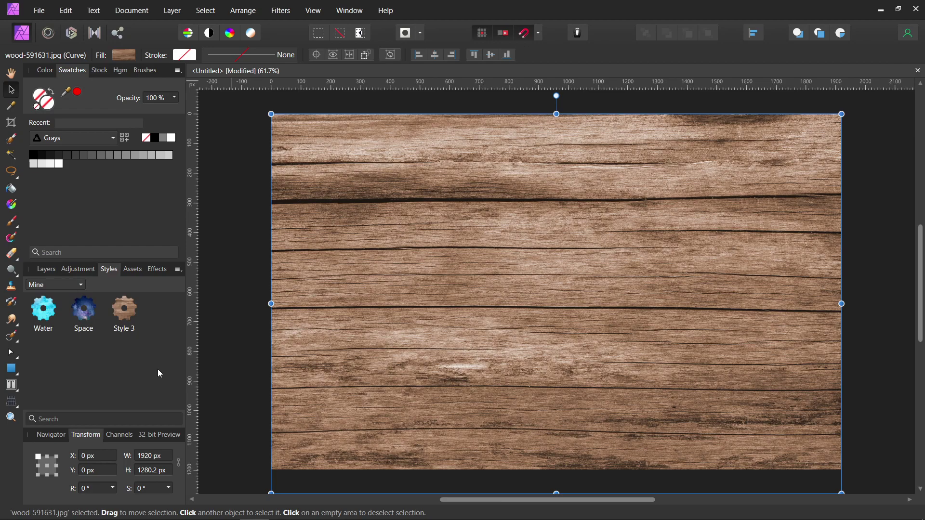
right_click(134, 312)
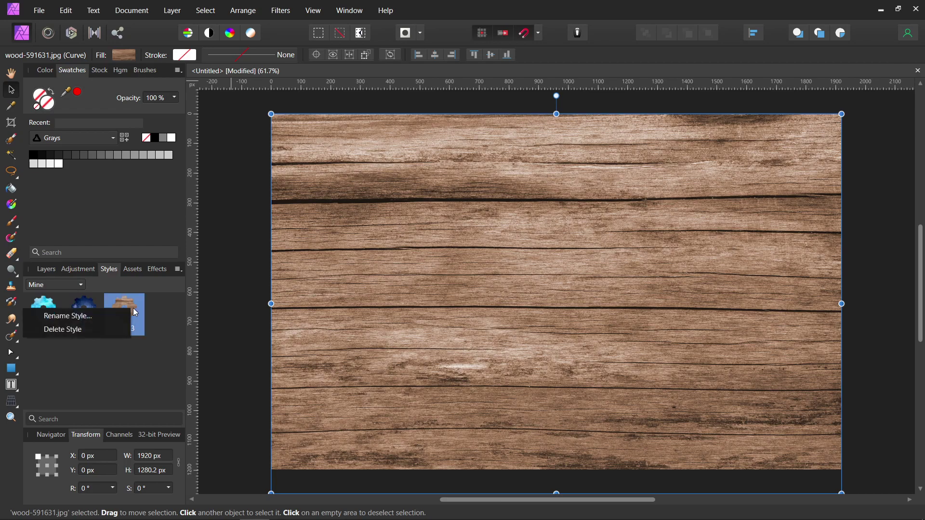
click(117, 316)
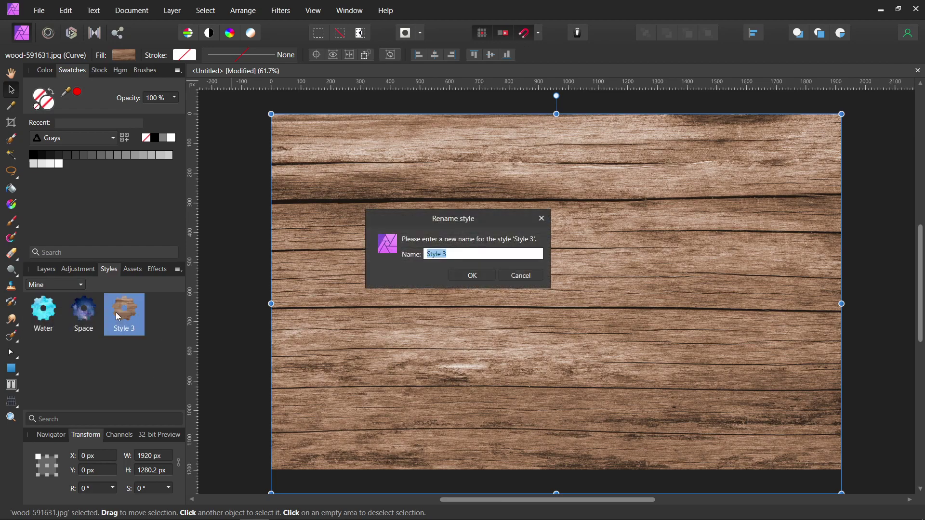
text(Wood)
key(Return)
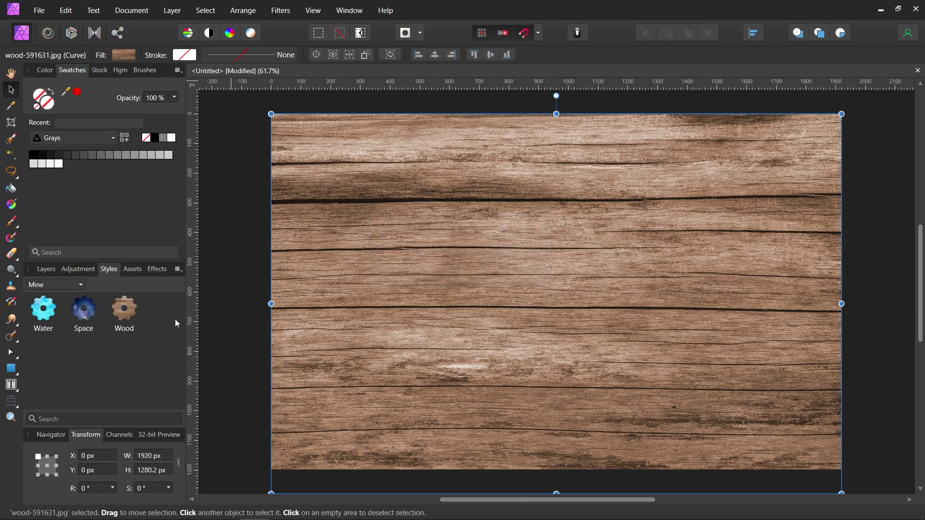
- Delete the wood image and draw a large star on the page
key(Delete)
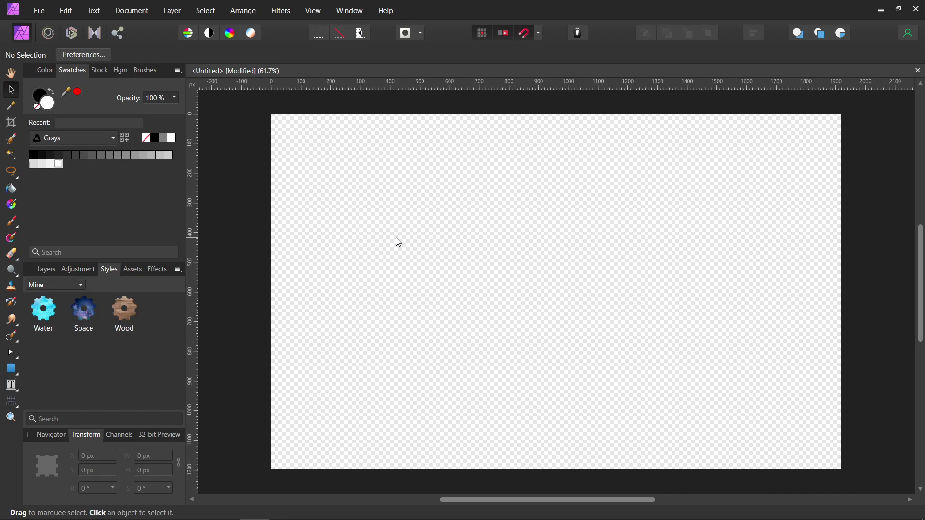
click(16, 373)
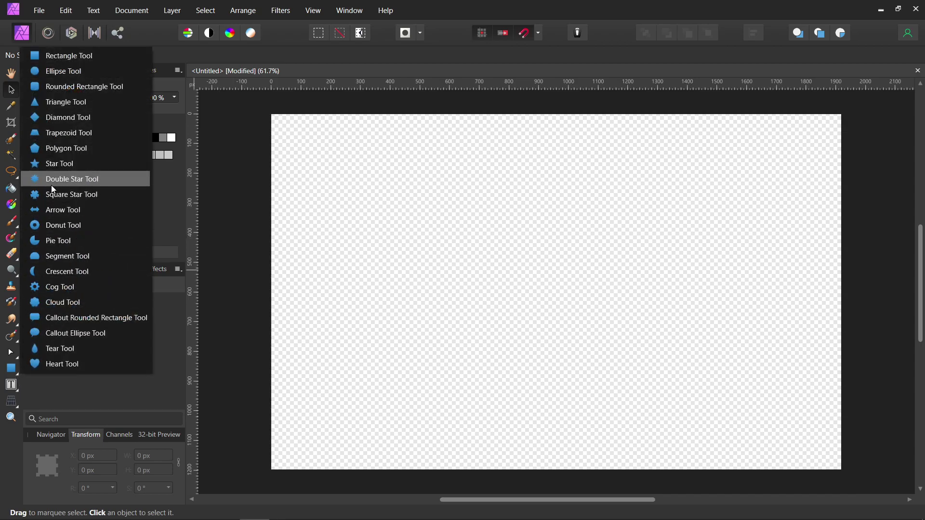
click(54, 164)
drag(357, 159, 634, 433)
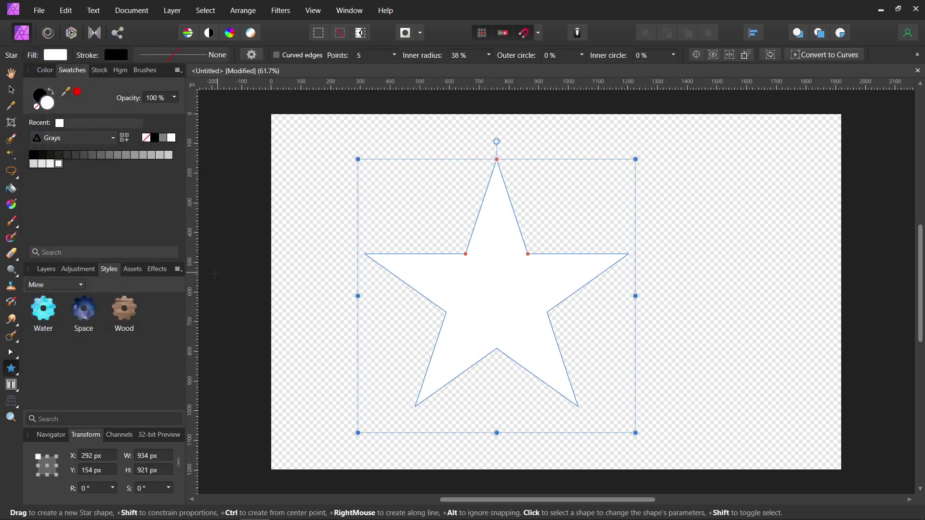
- Try the Space, Water and Wood styles on the star, then delete it
click(79, 322)
click(56, 321)
click(124, 322)
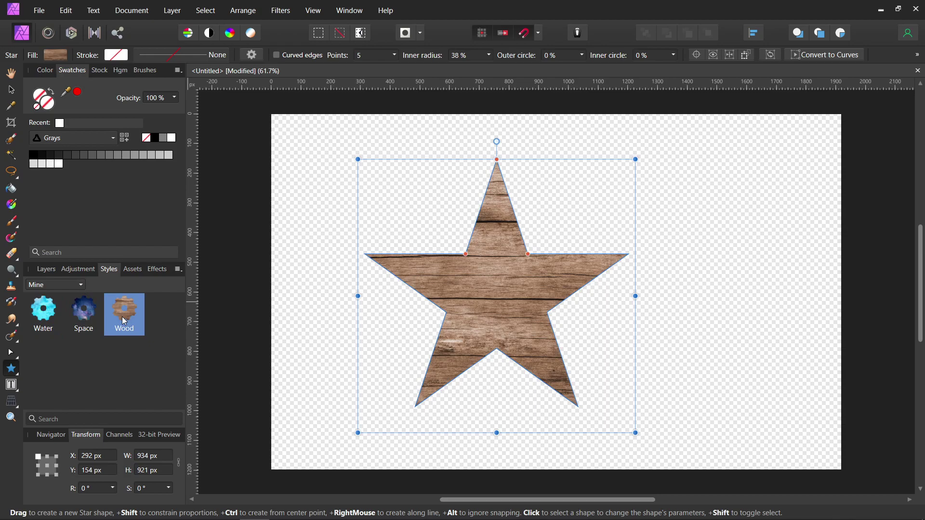
key(Delete)
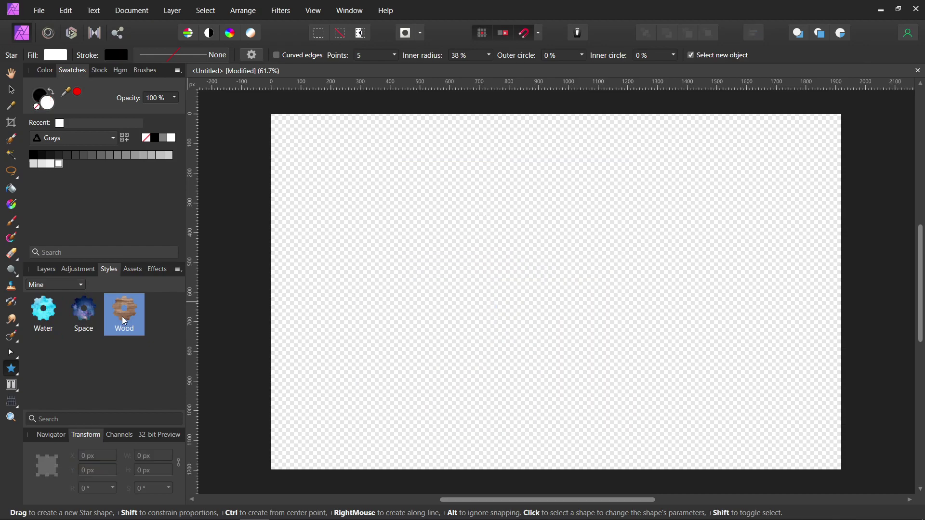
click(18, 372)
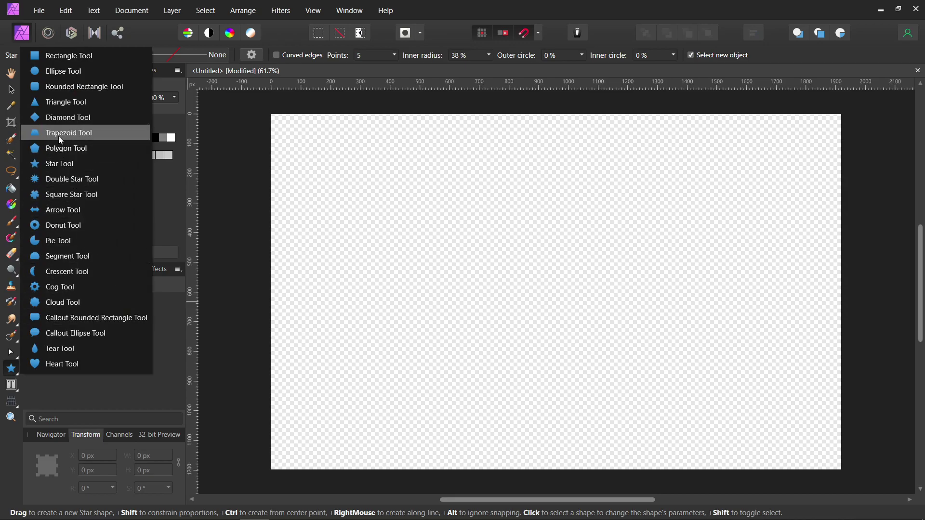
- Draw a page-covering rectangle and try the Wood, Space and Water styles on it
click(58, 58)
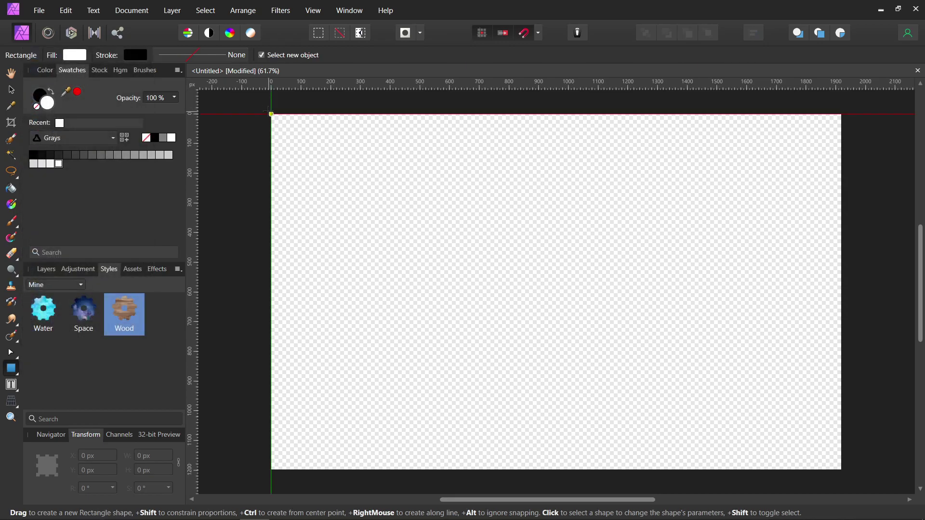
drag(268, 111, 841, 470)
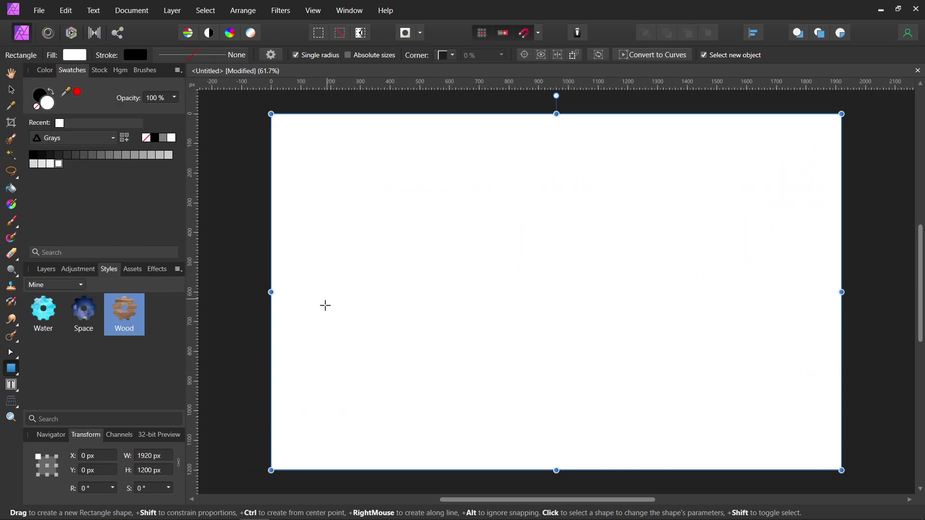
click(125, 312)
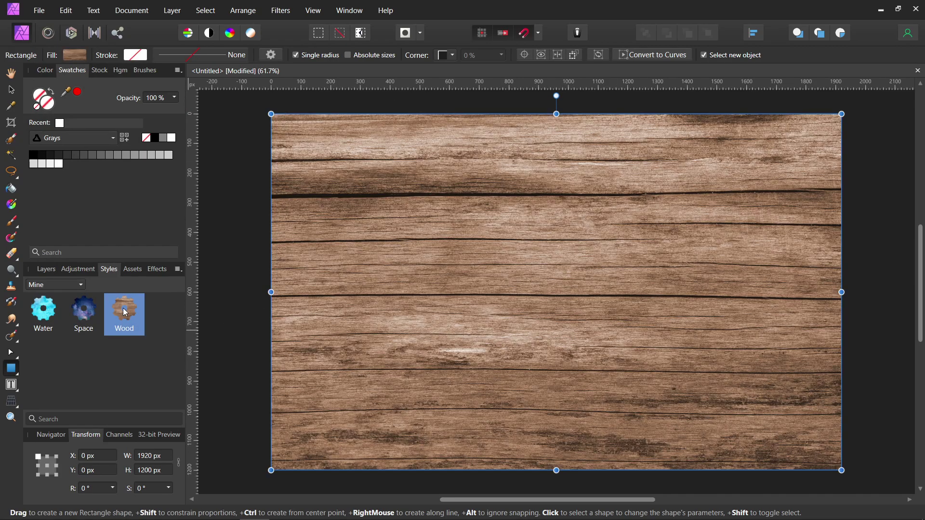
click(78, 313)
click(45, 316)
- Try the Default category's Gel, Dark Blue and Gold Rust styles on the rectangle
click(77, 285)
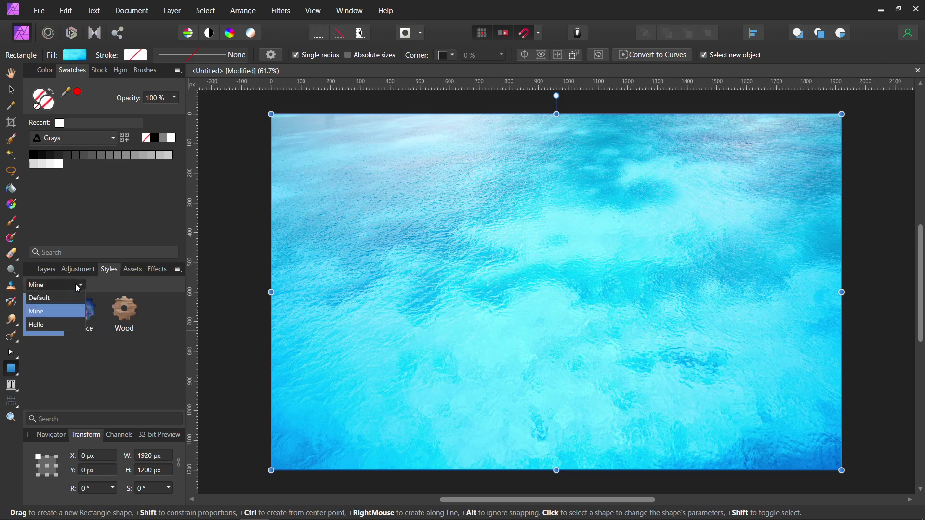
click(67, 299)
click(94, 346)
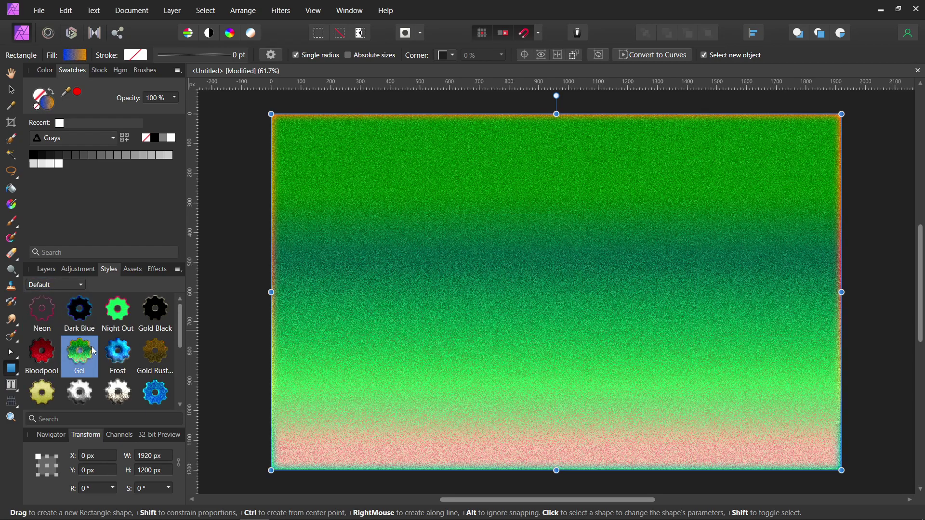
click(81, 284)
click(94, 313)
click(80, 316)
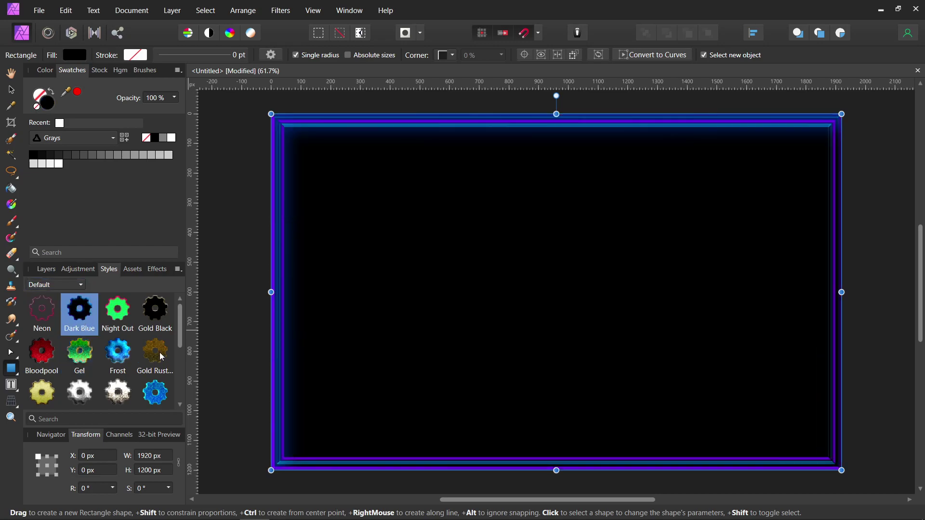
click(155, 355)
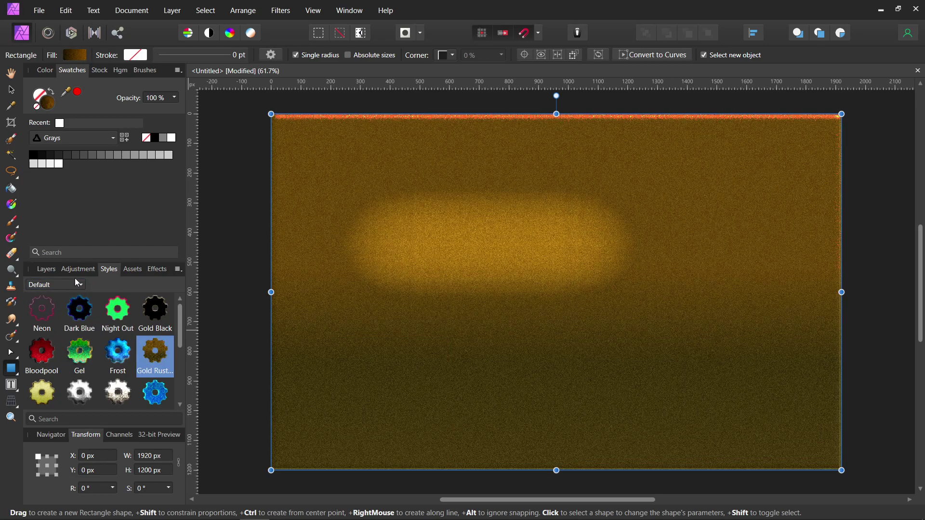
- Return to the Mine category and give the rectangle the Space style
click(77, 286)
click(70, 308)
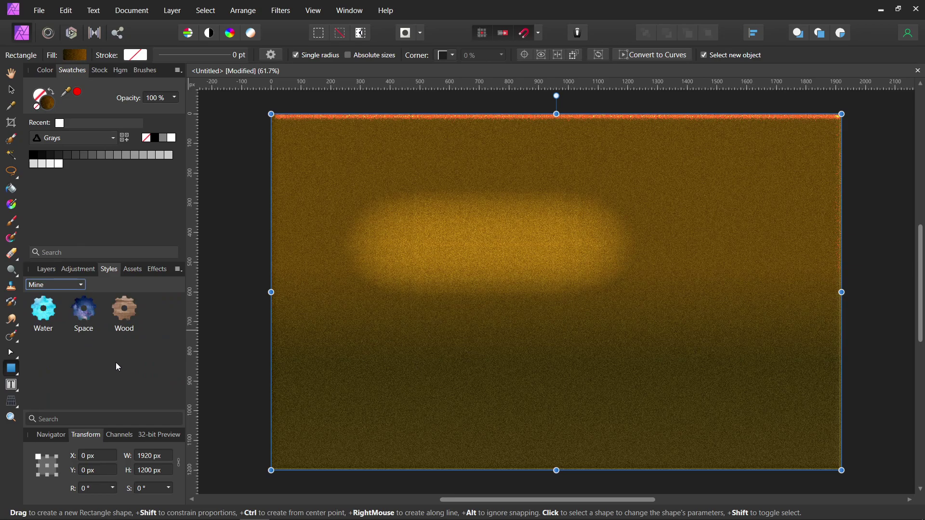
click(89, 317)
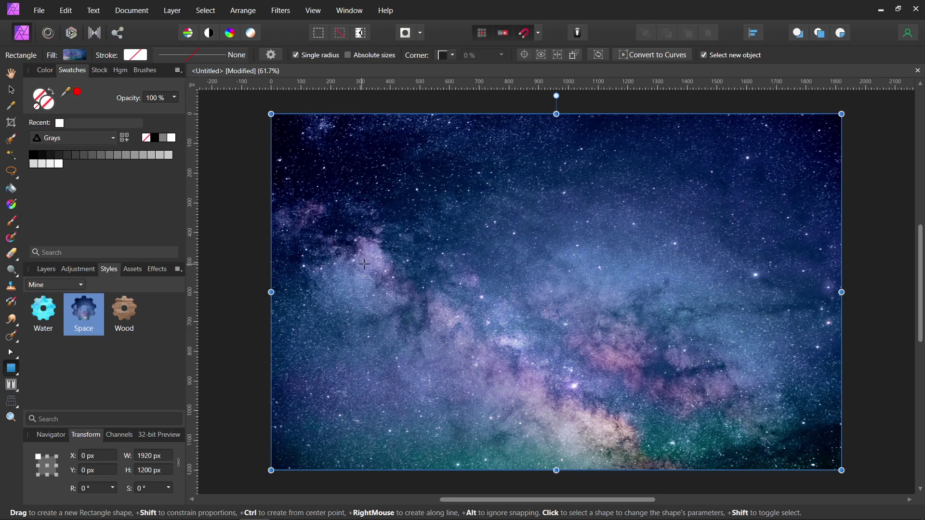
click(46, 13)
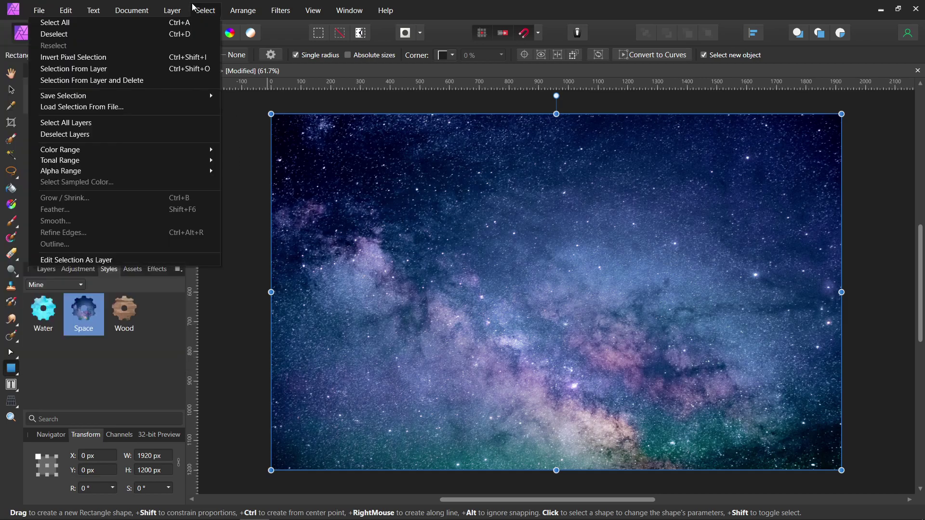
mouse_move(172, 13)
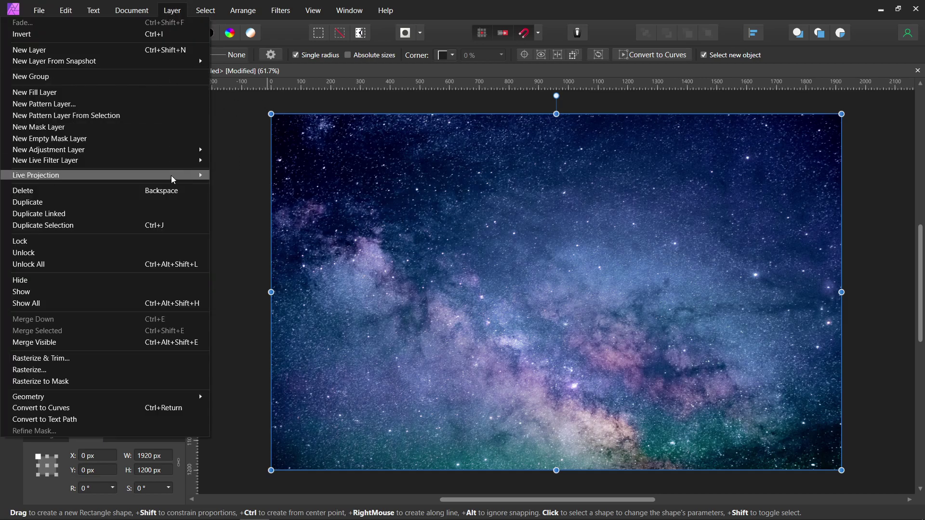
click(247, 370)
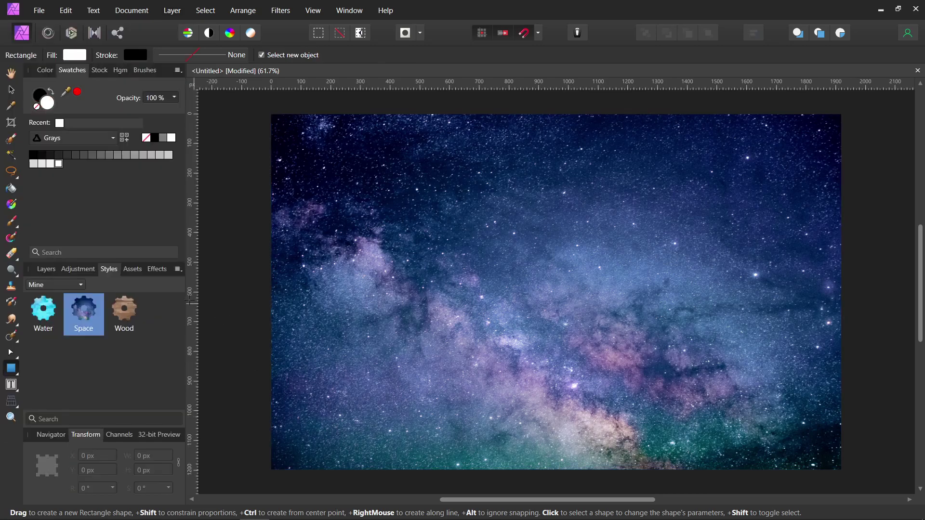
click(178, 269)
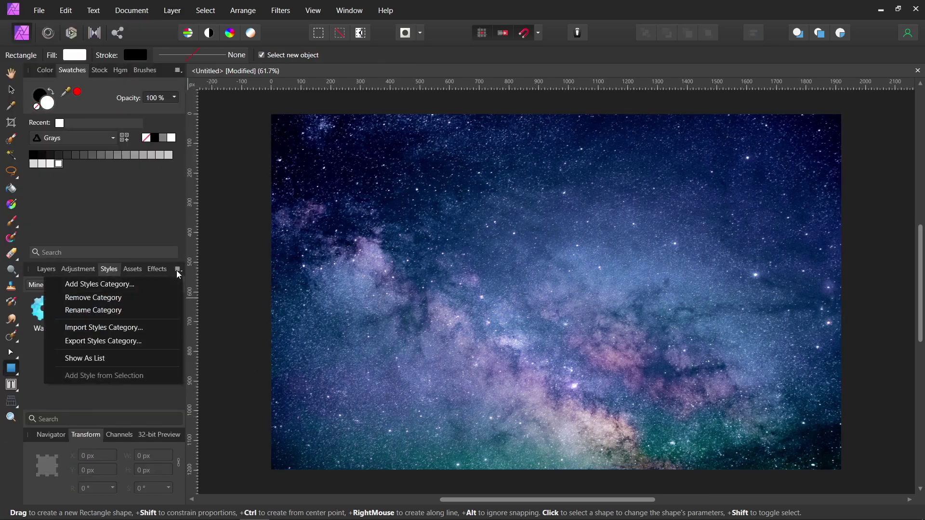